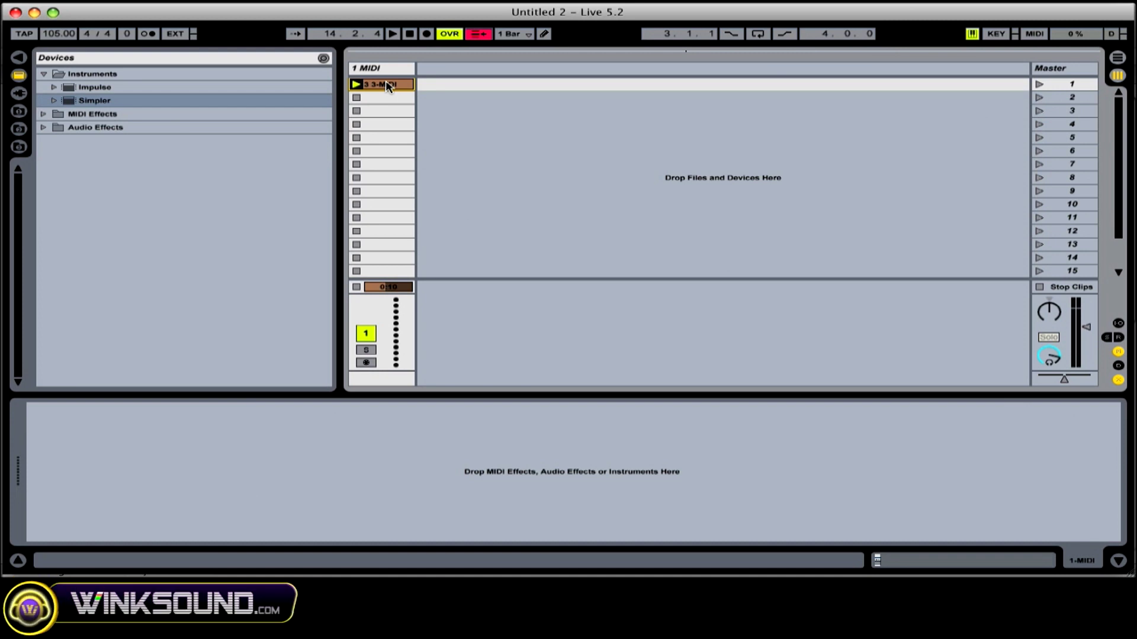
Add a second MIDI track, delete it again, and reselect the 3-MIDI clip.
{"action": "key", "text": "super+shift+t"}
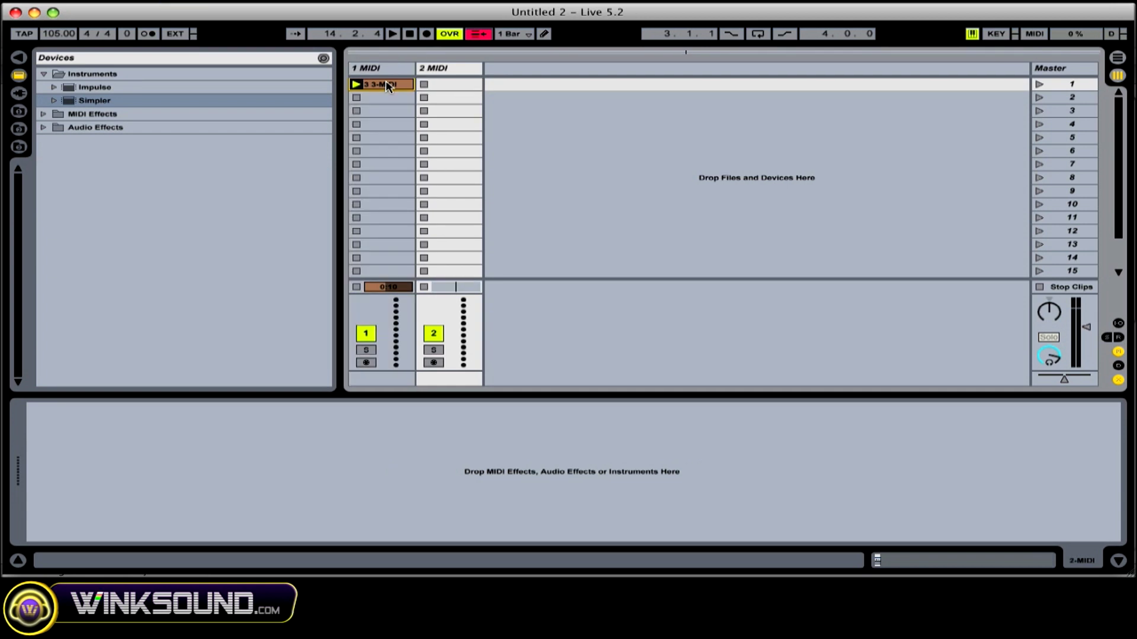
{"action": "left_click", "coordinate": [436, 70]}
{"action": "key", "text": "Delete"}
{"action": "left_click", "coordinate": [390, 86]}
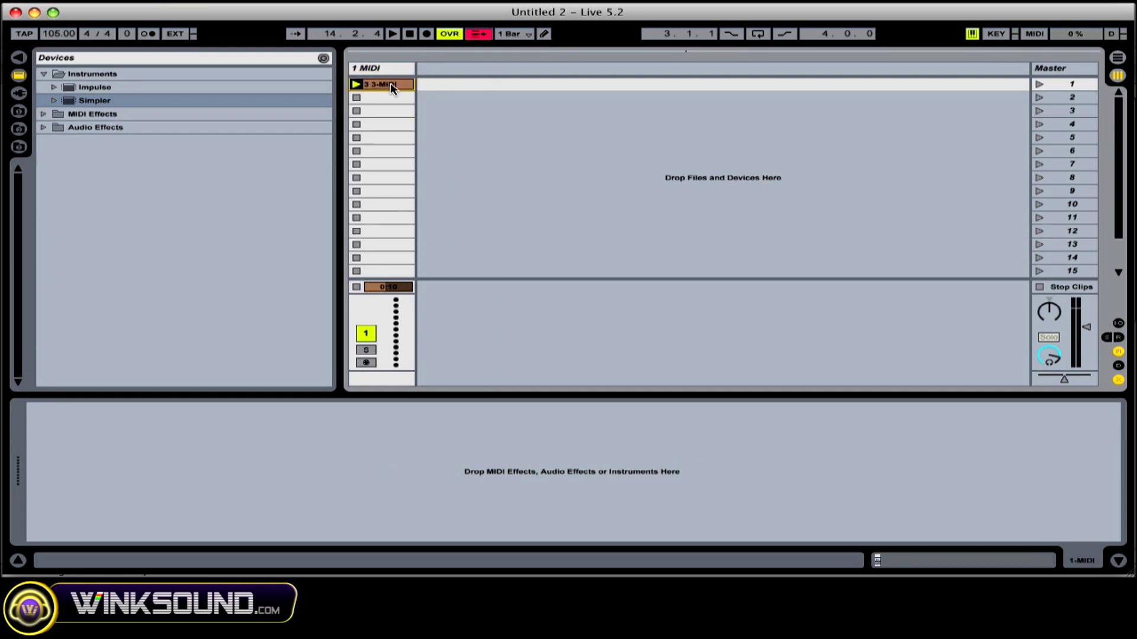
Show the 3-MIDI clip's notes in a taller editor, zoomed to the first eight bars.
{"action": "left_click", "coordinate": [890, 560]}
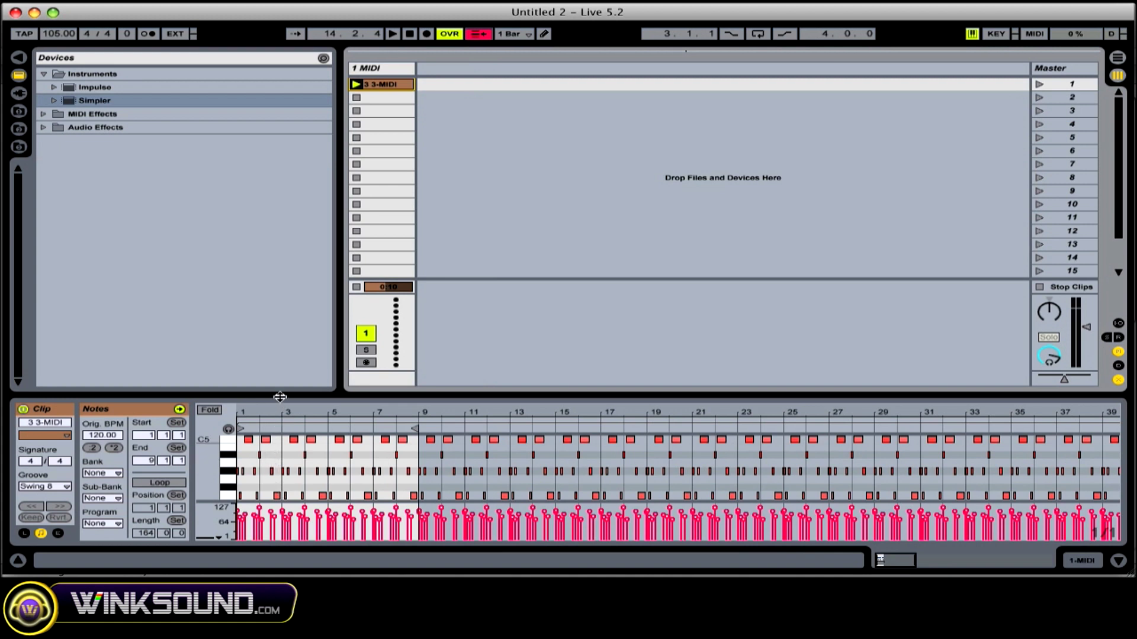
{"action": "left_click_drag", "start_coordinate": [279, 394], "coordinate": [287, 332]}
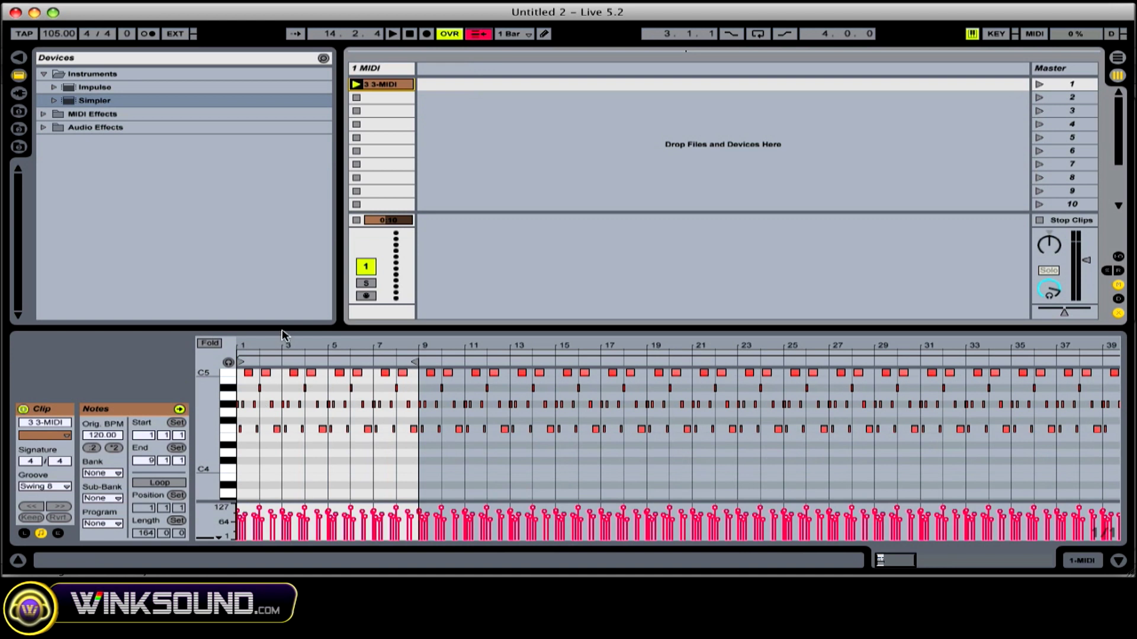
{"action": "left_click_drag", "start_coordinate": [284, 345], "coordinate": [284, 409]}
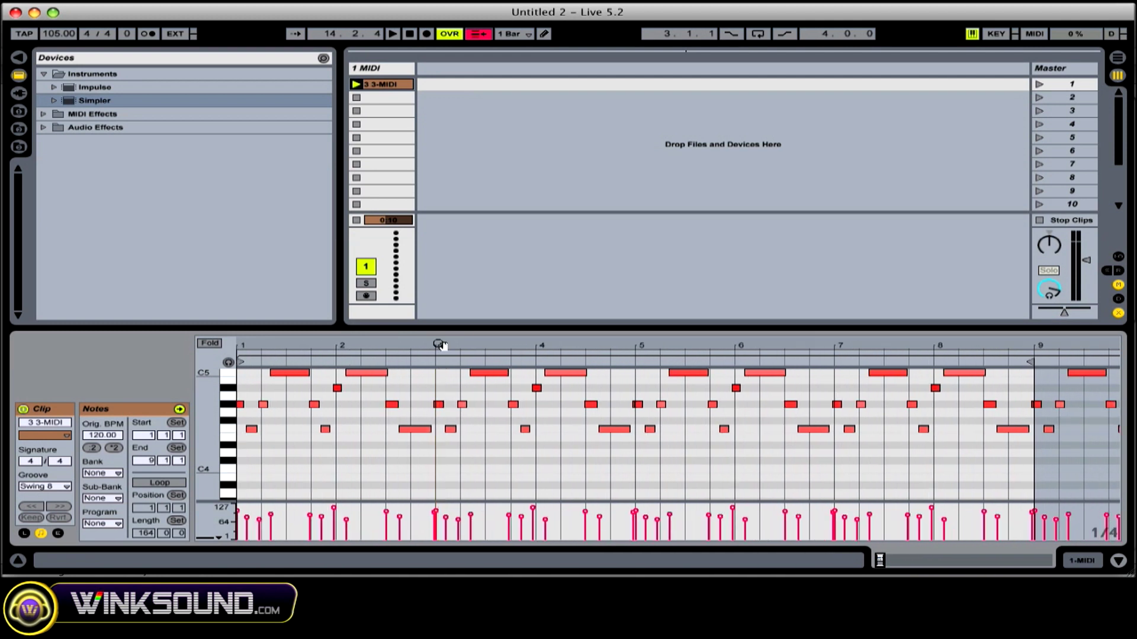
Set the velocity of the long C5 note after bar 2 to 61.
{"action": "scroll", "coordinate": [389, 414], "scroll_direction": "up", "scroll_amount": 3}
{"action": "left_click", "coordinate": [381, 417]}
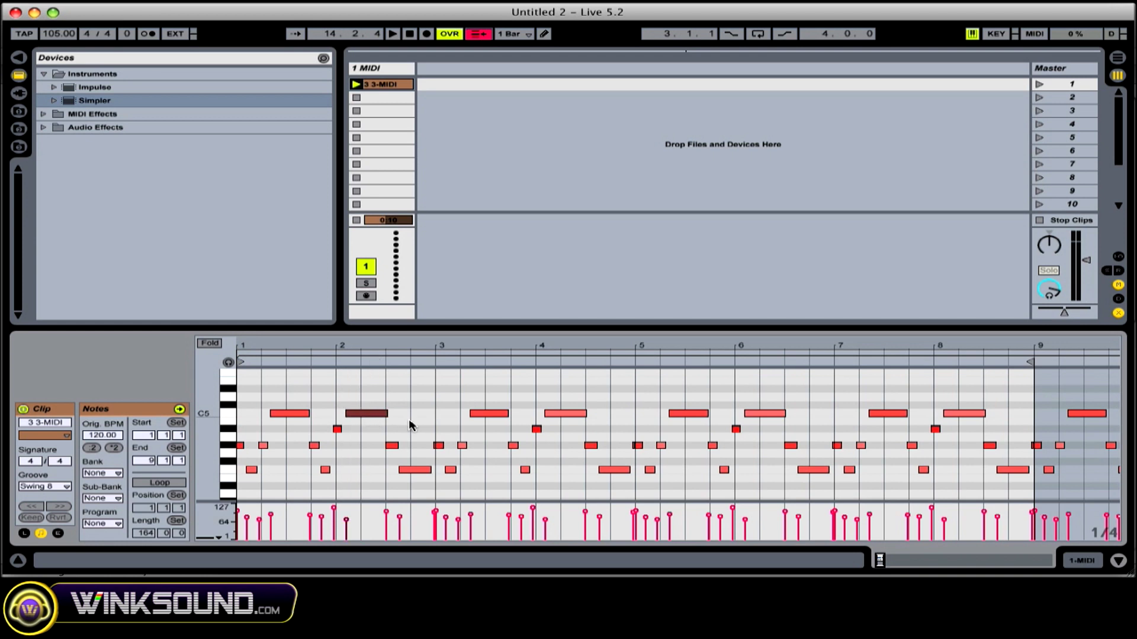
{"action": "mouse_move", "coordinate": [341, 527]}
{"action": "left_mouse_down"}
{"action": "mouse_move", "coordinate": [346, 504]}
{"action": "mouse_move", "coordinate": [346, 539]}
{"action": "mouse_move", "coordinate": [347, 526]}
{"action": "left_mouse_up"}
Load the Simpler Chimera preset and undo it, then launch 3-MIDI with its notes showing.
{"action": "key", "text": "shift+Tab"}
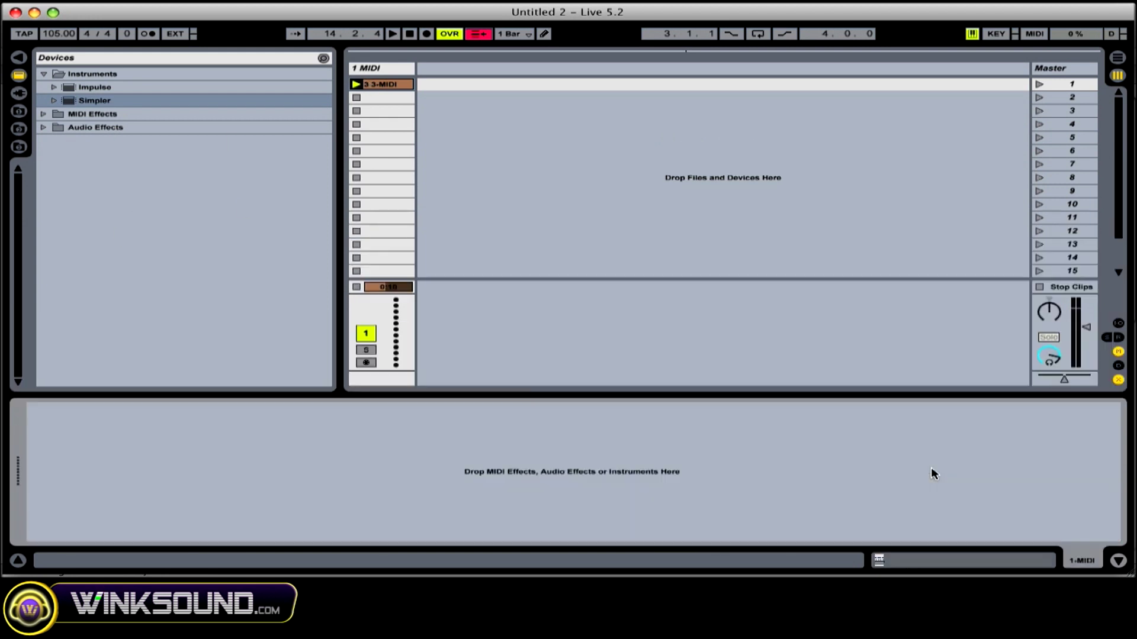
{"action": "left_click", "coordinate": [54, 101]}
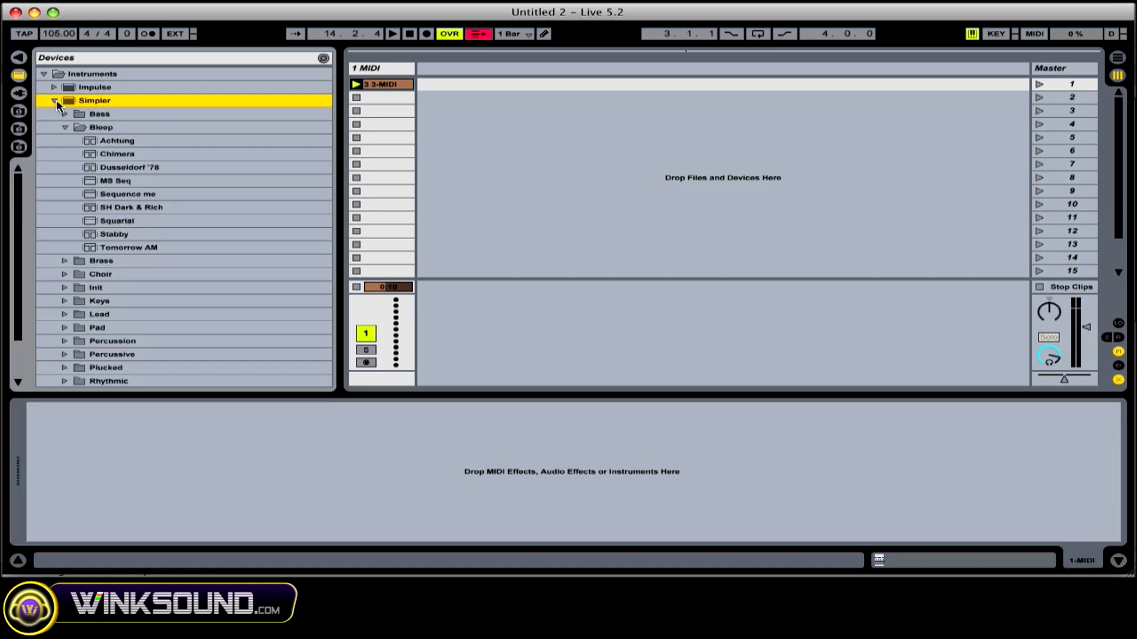
{"action": "double_click", "coordinate": [113, 153]}
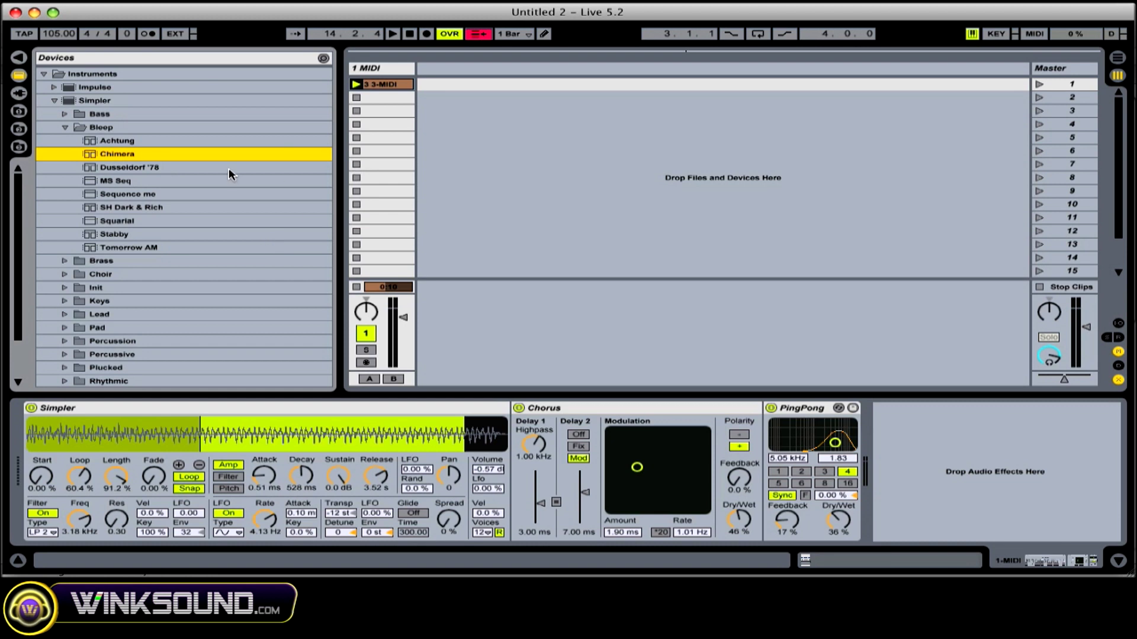
{"action": "key", "text": "super+z"}
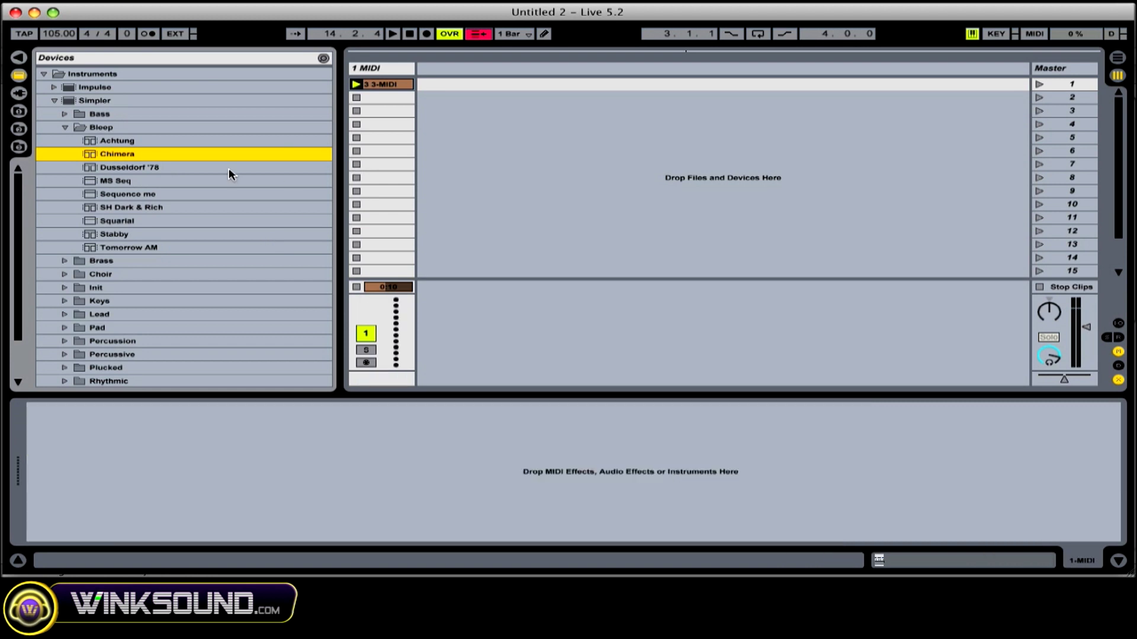
{"action": "left_click", "coordinate": [357, 84]}
{"action": "left_click", "coordinate": [880, 559]}
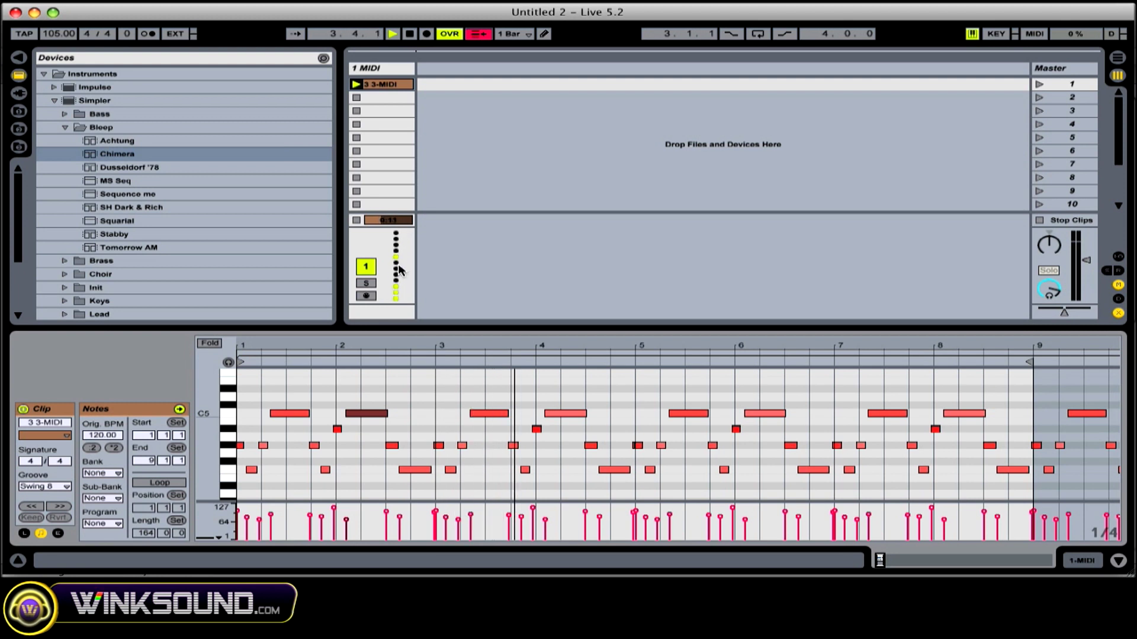
Stop playback, load Simpler's Chimera preset onto the track, and relaunch 3-MIDI through it.
{"action": "key", "text": "space"}
{"action": "left_click", "coordinate": [118, 156]}
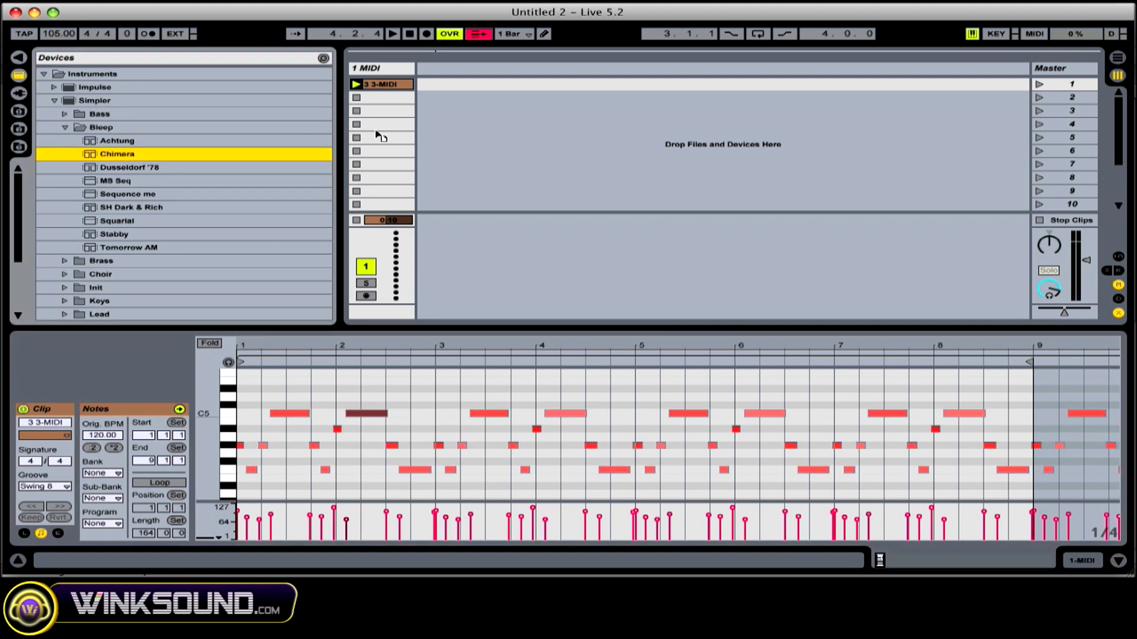
{"action": "key", "text": "Return"}
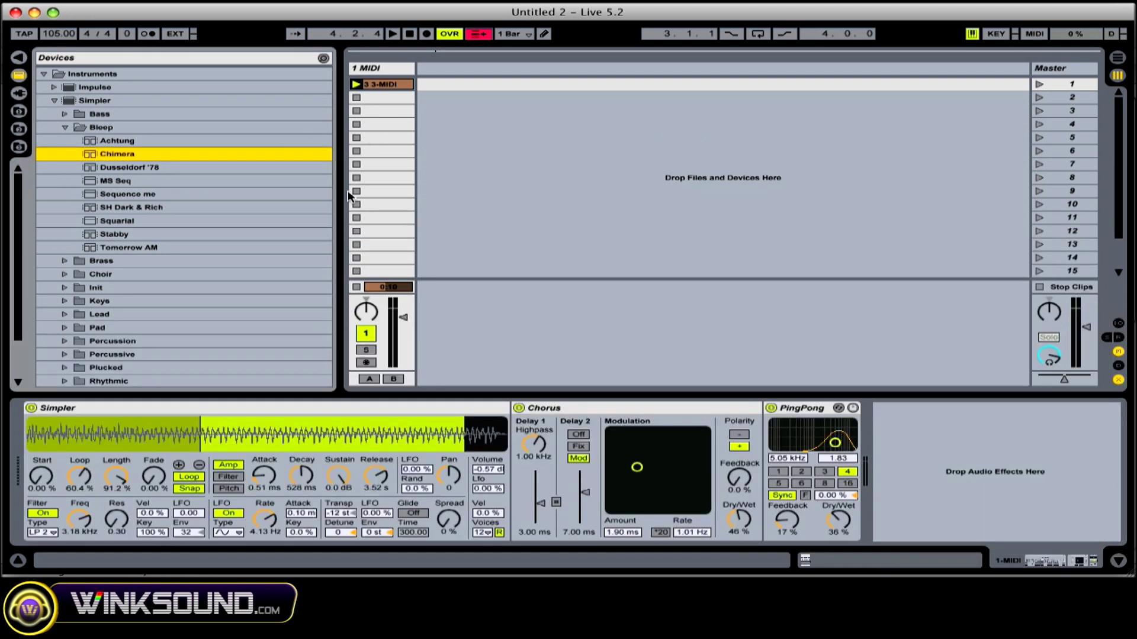
{"action": "key", "text": "shift+Tab"}
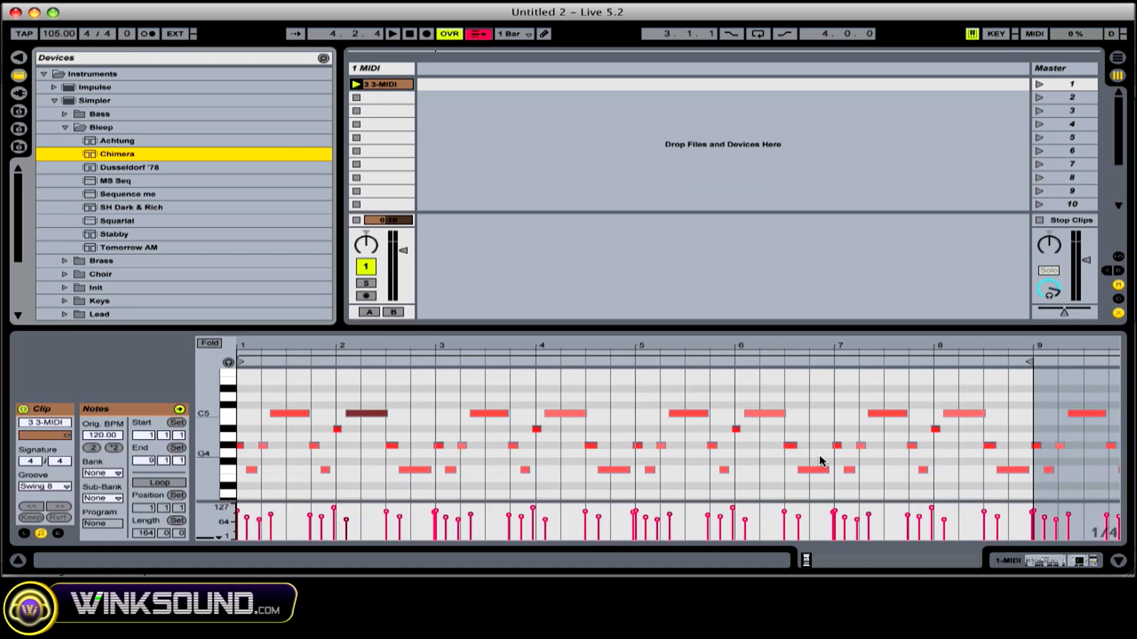
{"action": "left_click", "coordinate": [356, 84]}
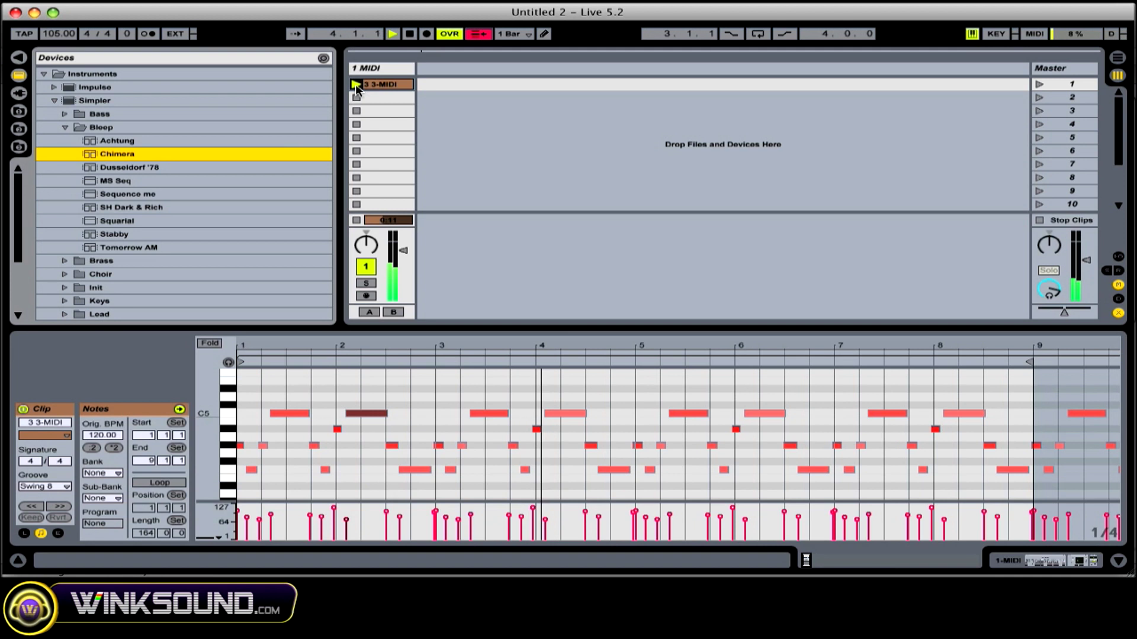
Delete the block of notes in bars 5 to 7, then undo to restore them.
{"action": "left_click", "coordinate": [682, 413]}
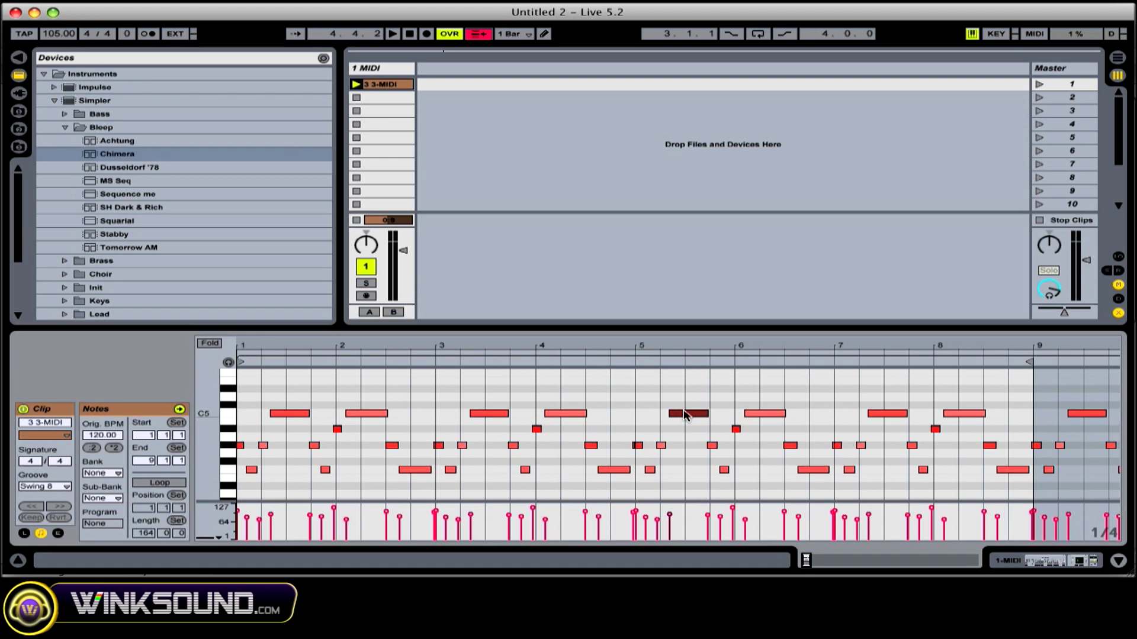
{"action": "left_click_drag", "start_coordinate": [634, 406], "coordinate": [855, 456]}
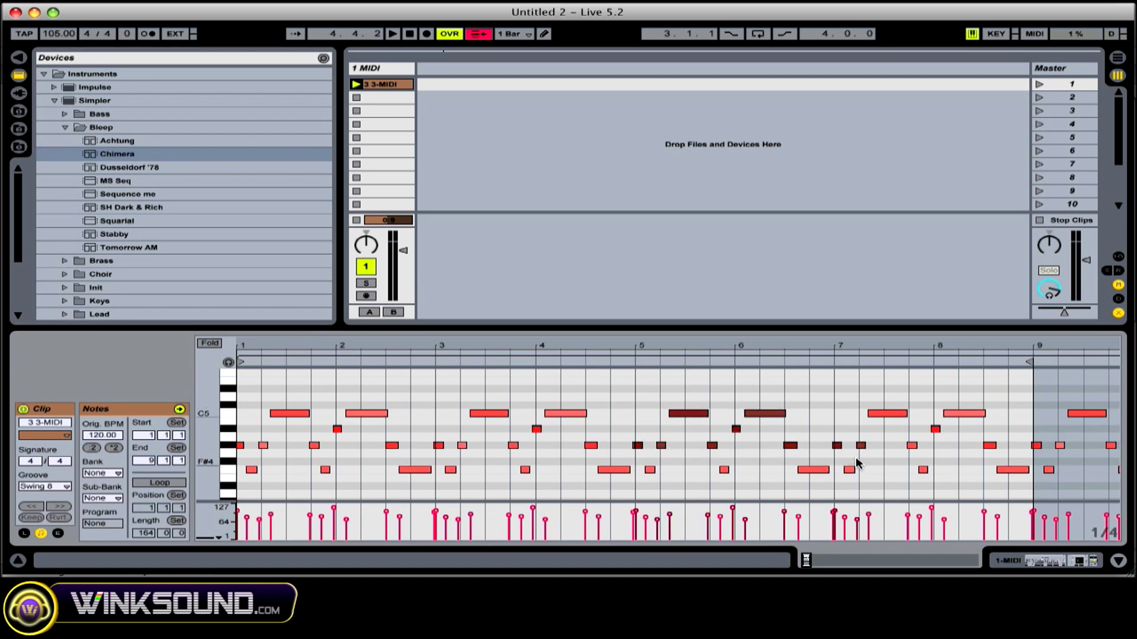
{"action": "key", "text": "Delete"}
{"action": "key", "text": "super+z"}
Draw a short B4 note late in bar 6, just before bar 7.
{"action": "left_click", "coordinate": [823, 424]}
{"action": "double_click", "coordinate": [822, 422]}
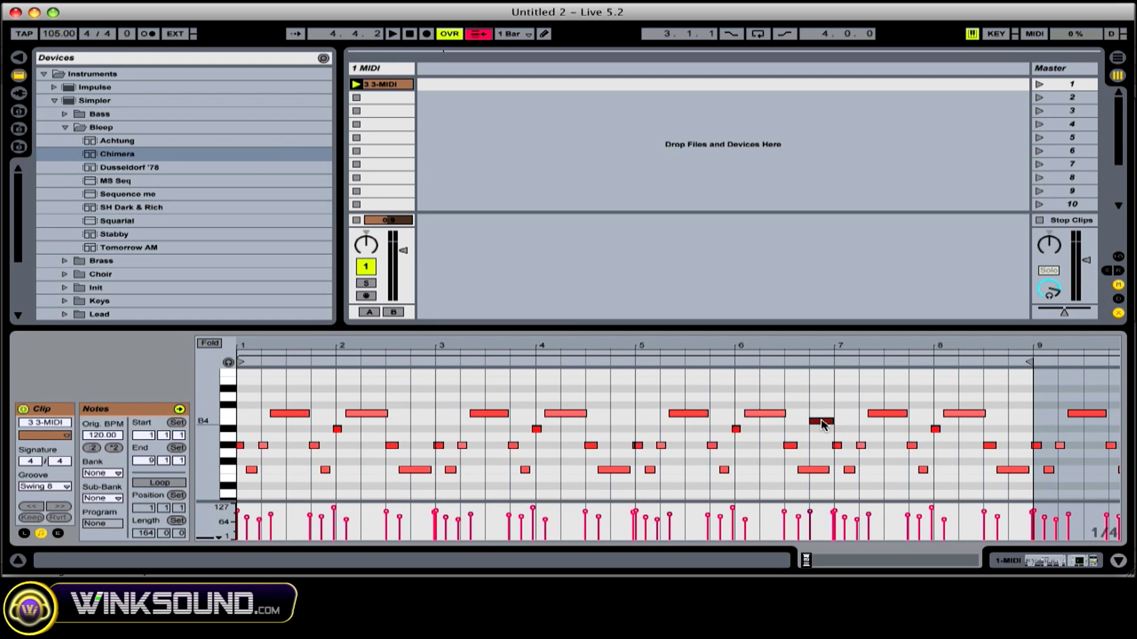
{"action": "left_click_drag", "start_coordinate": [821, 422], "coordinate": [832, 387]}
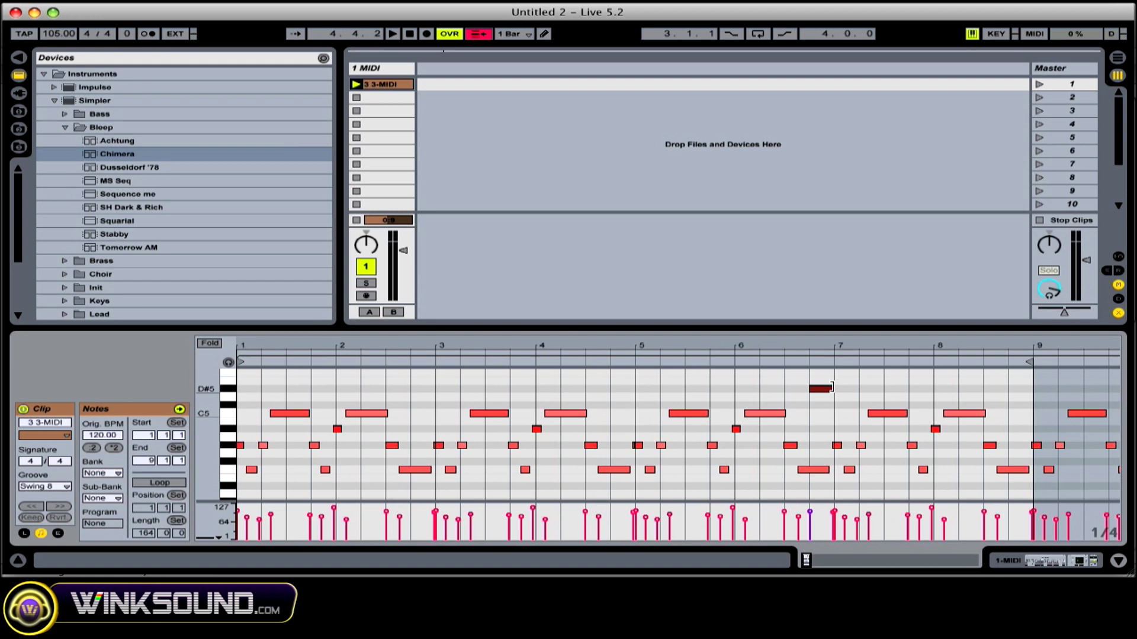
{"action": "key", "text": "super+z"}
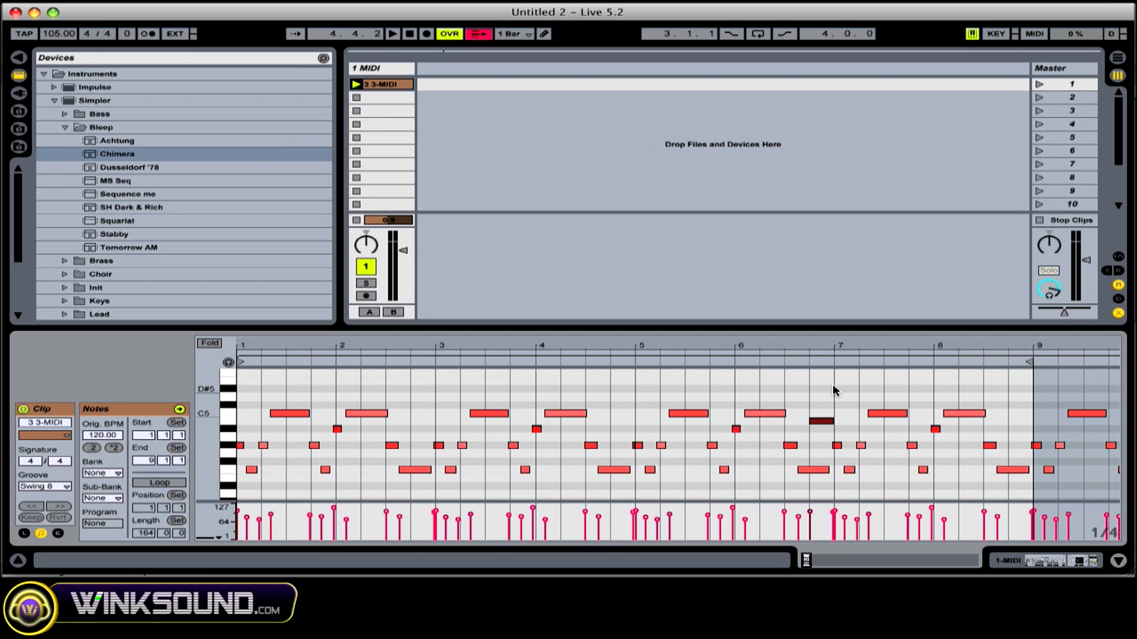
Add a Pitch effect from MIDI Effects ahead of the Chimera Simpler in the track's chain.
{"action": "left_click", "coordinate": [374, 69]}
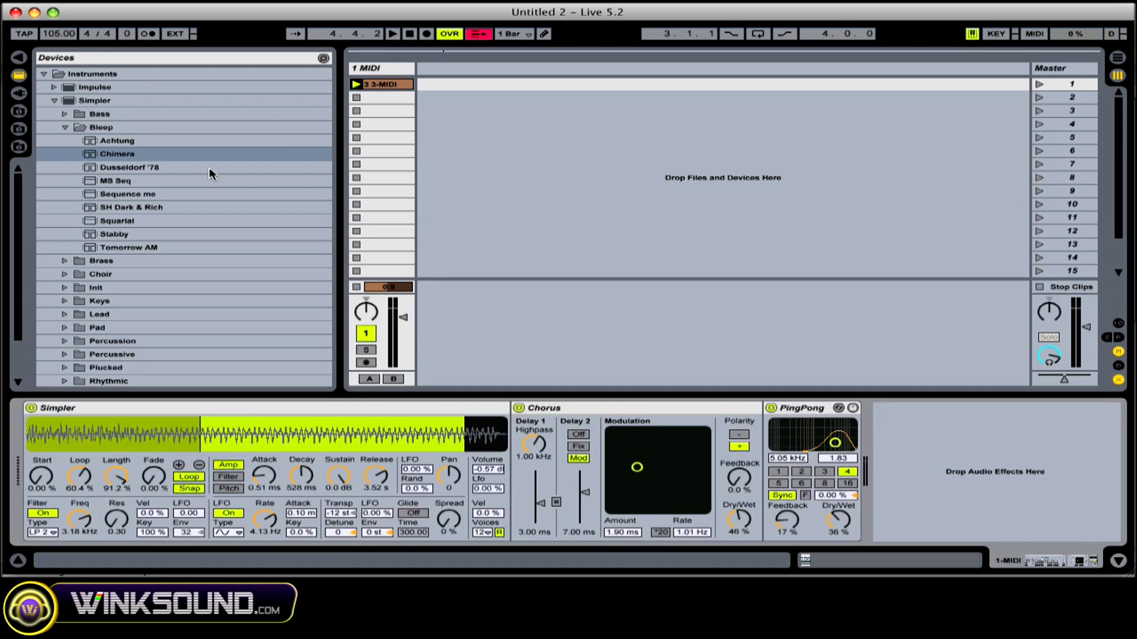
{"action": "left_click", "coordinate": [43, 74]}
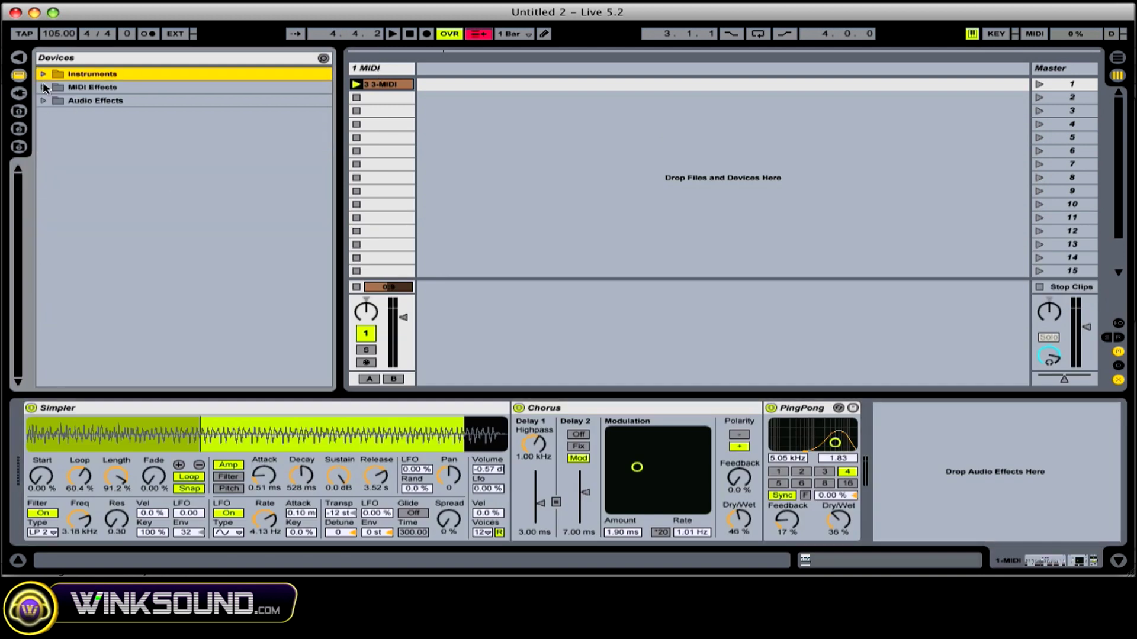
{"action": "left_click", "coordinate": [43, 87]}
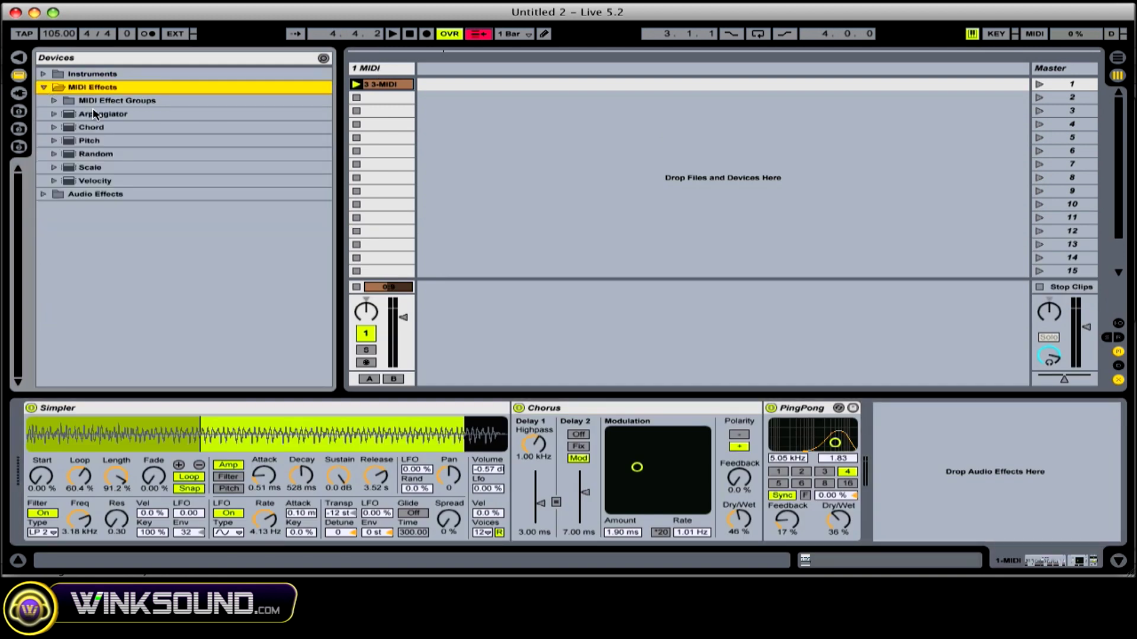
{"action": "left_click", "coordinate": [55, 141]}
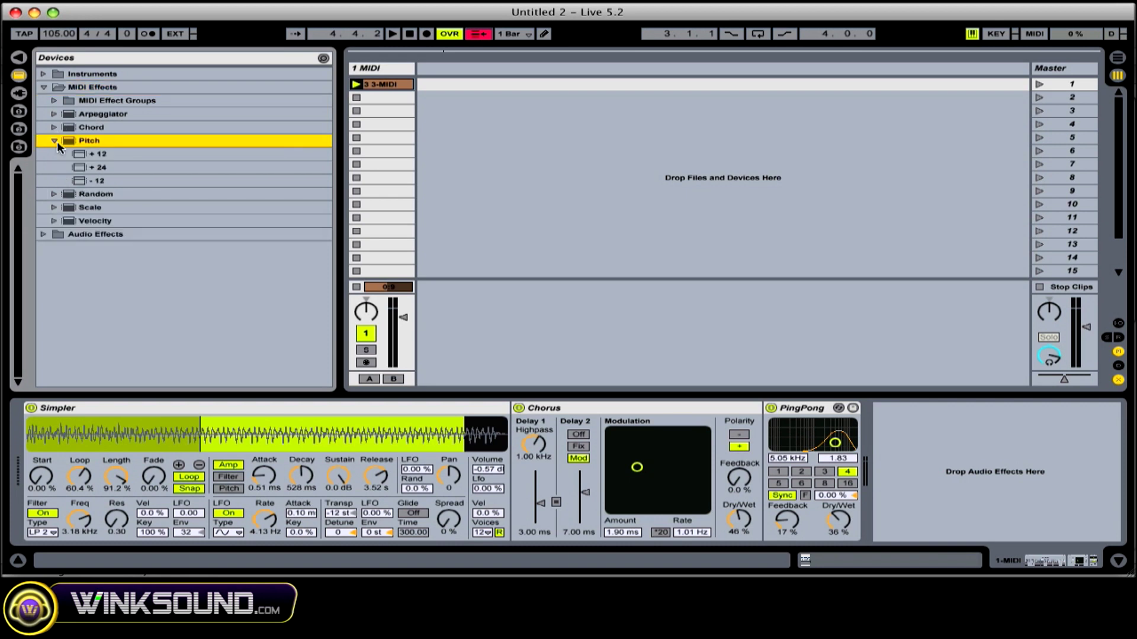
{"action": "double_click", "coordinate": [78, 142]}
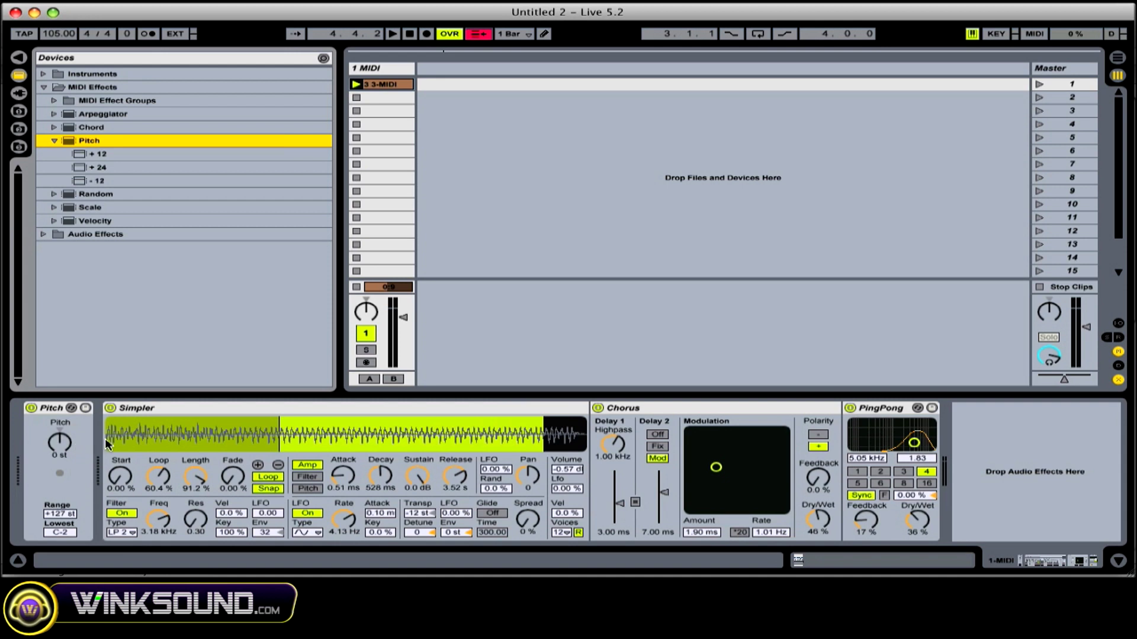
Transpose Pitch to -12 st, play the clip, then return Pitch to 0 st.
{"action": "left_click", "coordinate": [65, 442]}
{"action": "left_click_drag", "start_coordinate": [59, 441], "coordinate": [59, 454]}
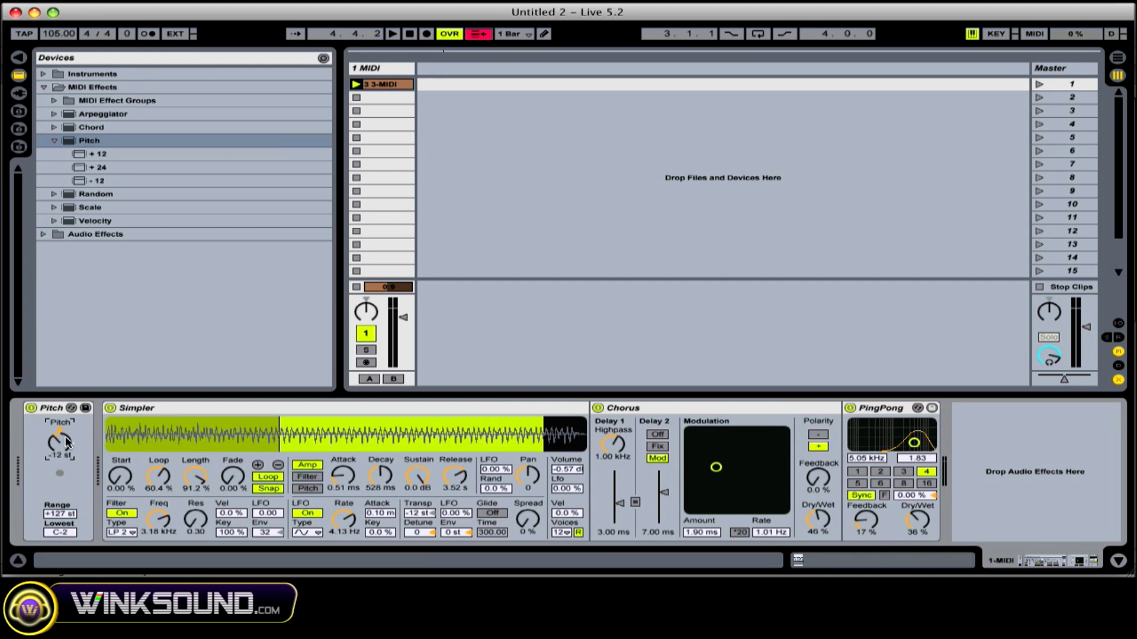
{"action": "key", "text": "space"}
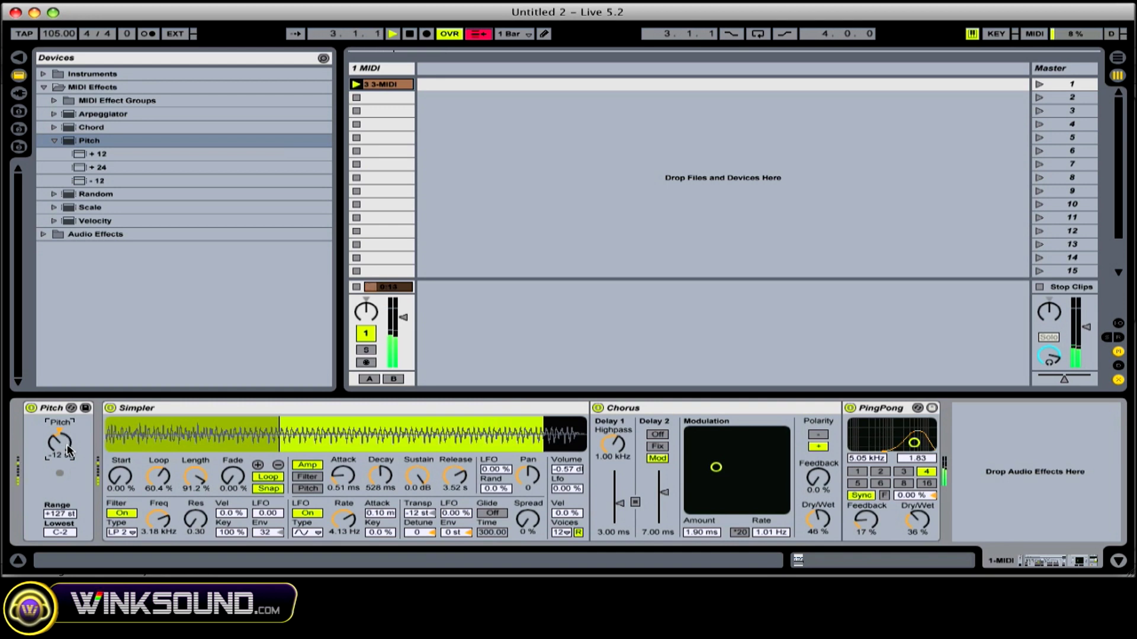
{"action": "left_click_drag", "start_coordinate": [69, 450], "coordinate": [61, 431]}
{"action": "left_click", "coordinate": [54, 142]}
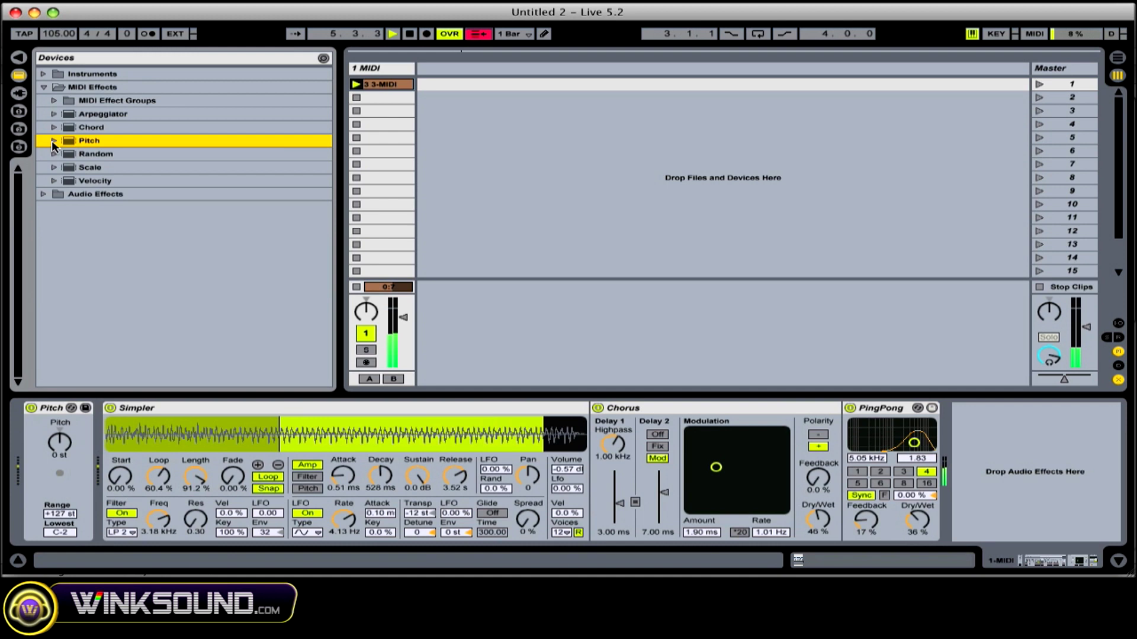